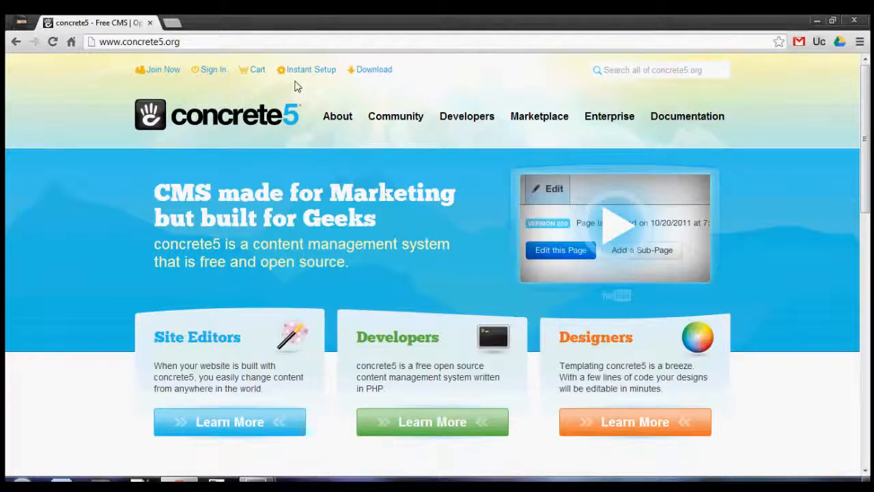
# Open the concrete5 download page and download the latest stable version, 5.6.1, as a zip file under its suggested name
pyautogui.click(374, 72)
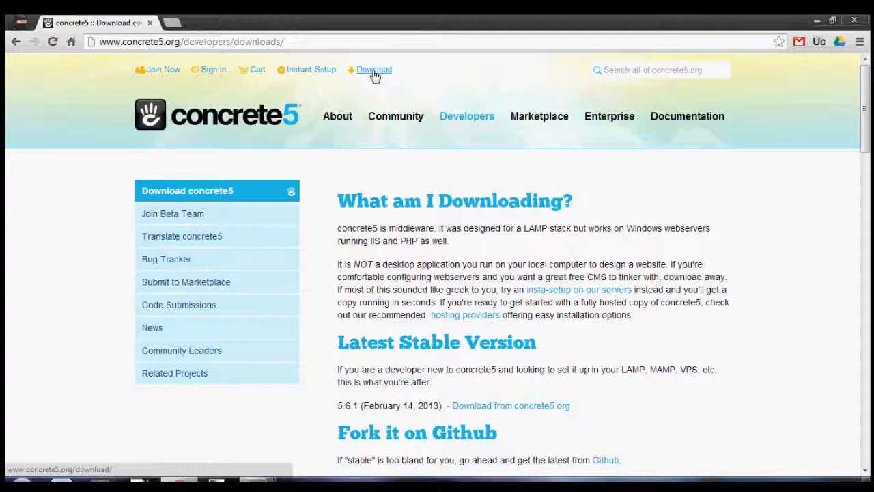
pyautogui.scroll(-1, 374, 75)
pyautogui.scroll(-1, 374, 76)
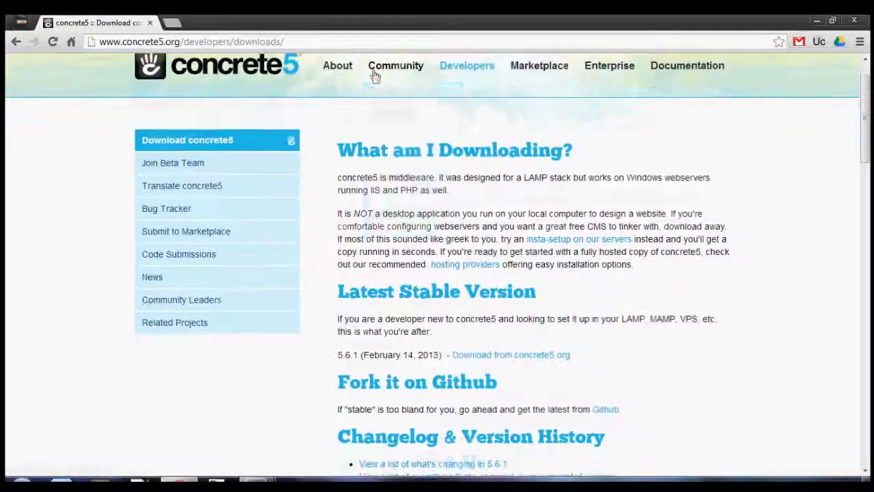
pyautogui.scroll(-4, 374, 76)
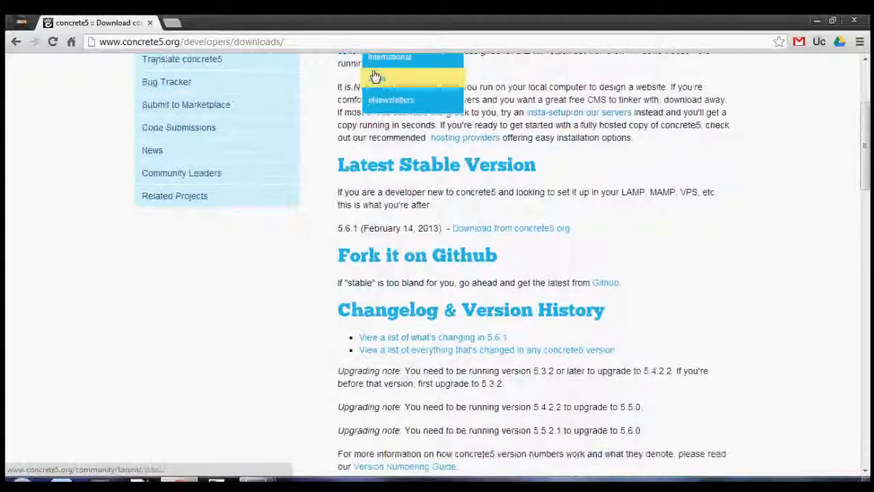
pyautogui.scroll(1, 374, 75)
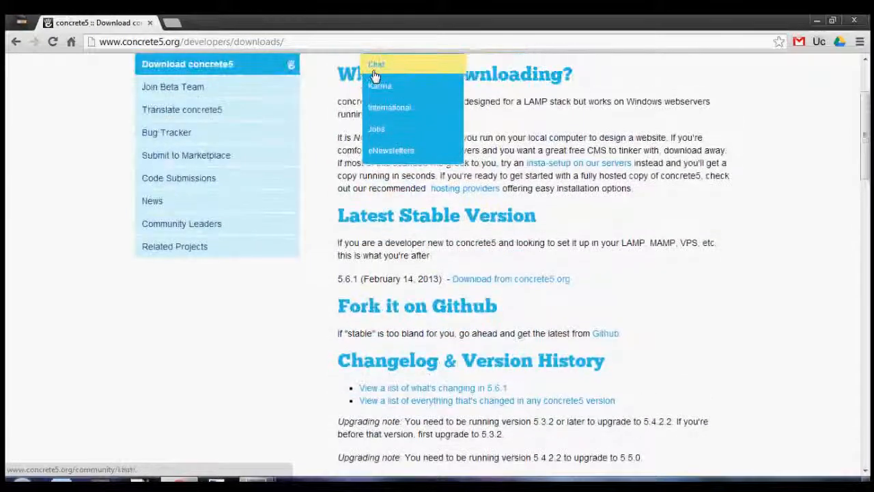
pyautogui.click(476, 280)
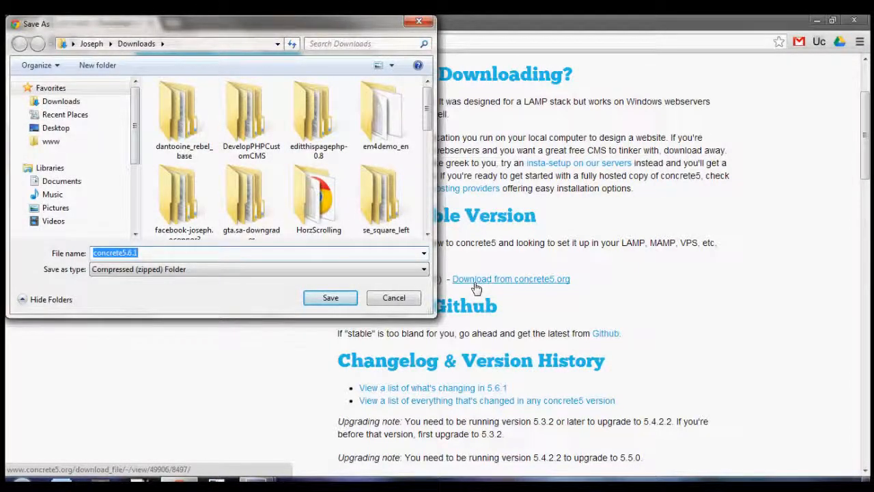
pyautogui.press('Return')
# Minimize the open windows and view the properties of the concrete5.6.0.2 zip file on the desktop, moving the dialog clear of the file
pyautogui.click(816, 19)
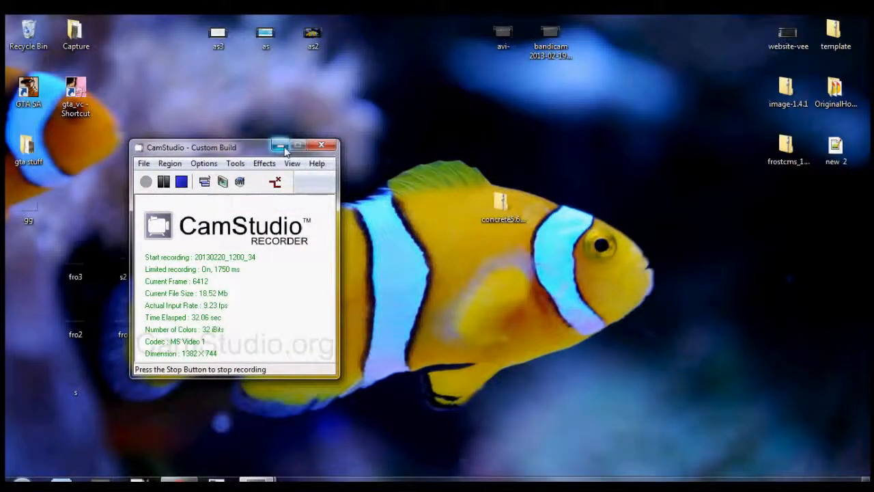
pyautogui.click(280, 147)
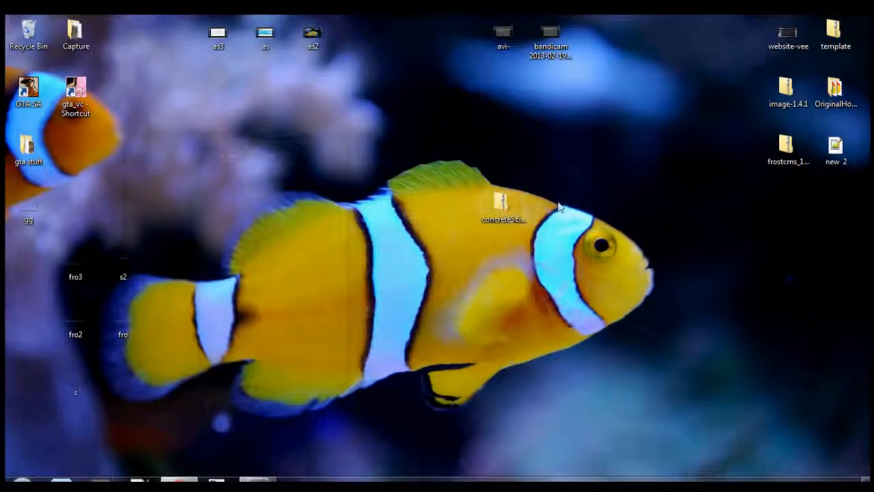
pyautogui.rightClick(496, 216)
pyautogui.click(535, 467)
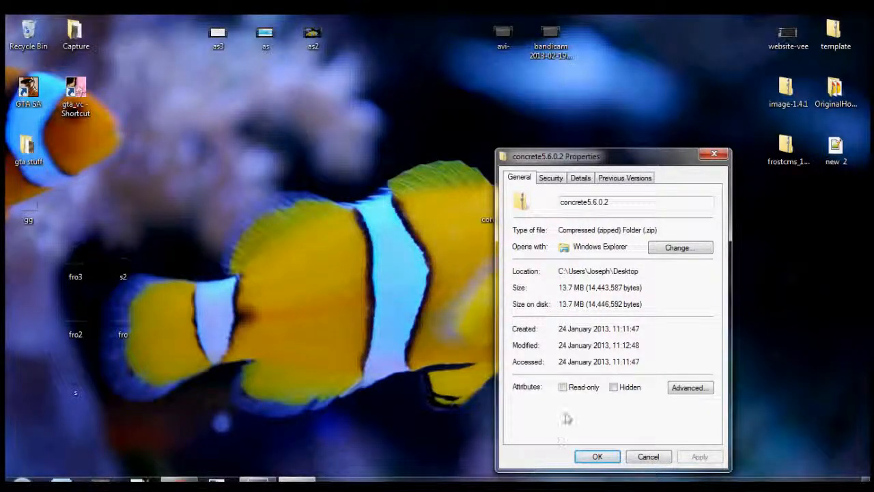
pyautogui.moveTo(551, 155); pyautogui.dragTo(198, 97)
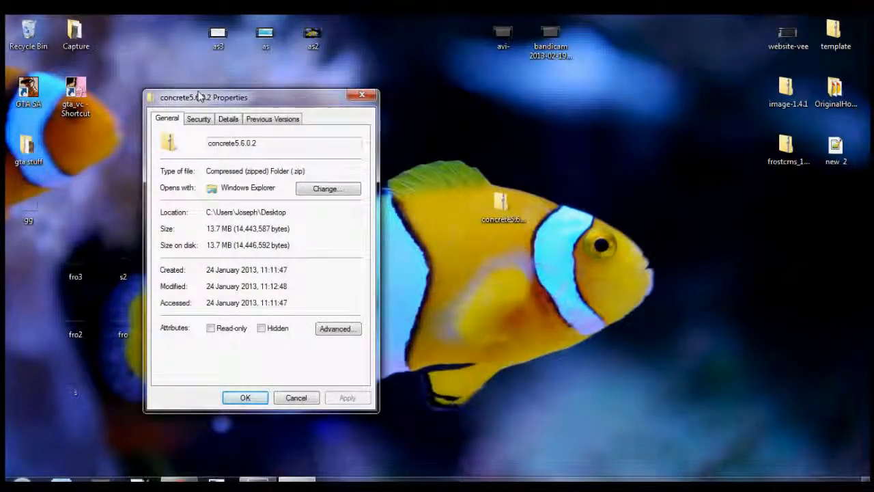
# Extract the concrete5.6.0.2 zip file into a concrete5.6.0.2 folder on the desktop
pyautogui.rightClick(504, 213)
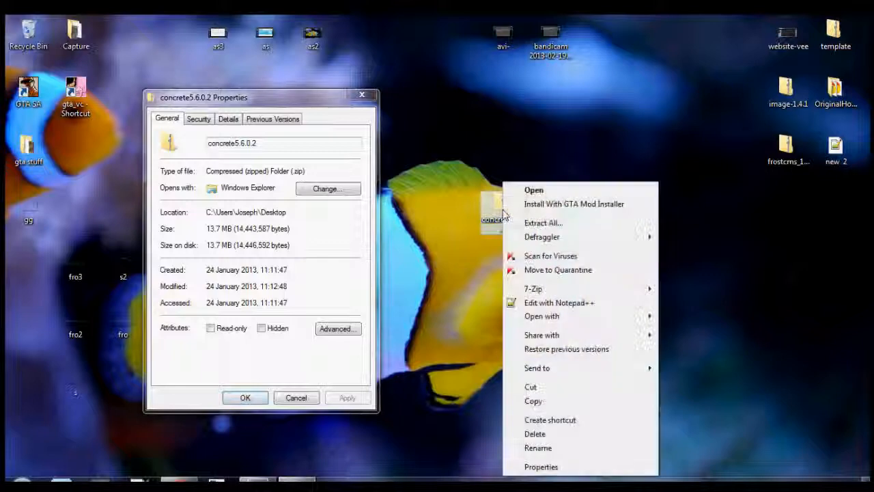
pyautogui.click(532, 225)
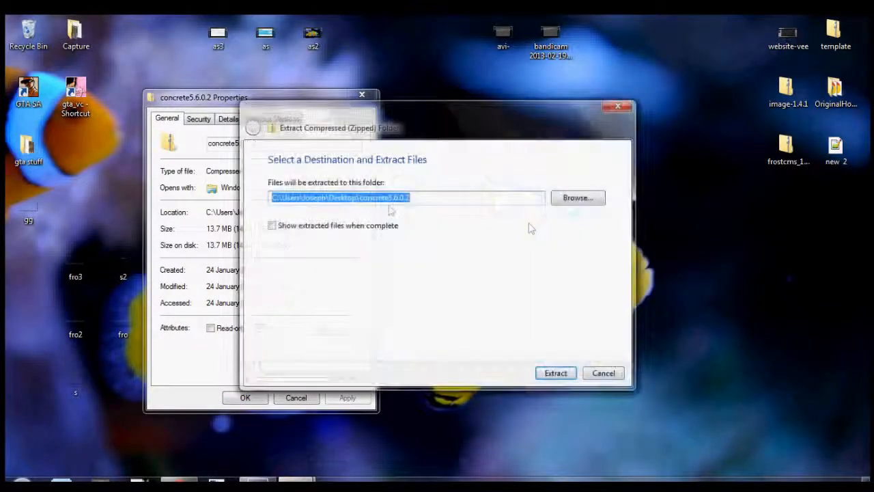
pyautogui.click(553, 375)
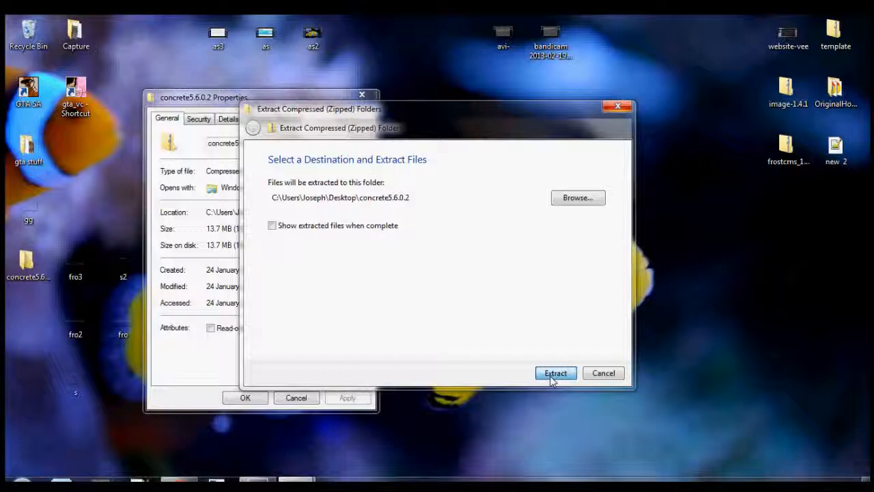
pyautogui.click(554, 376)
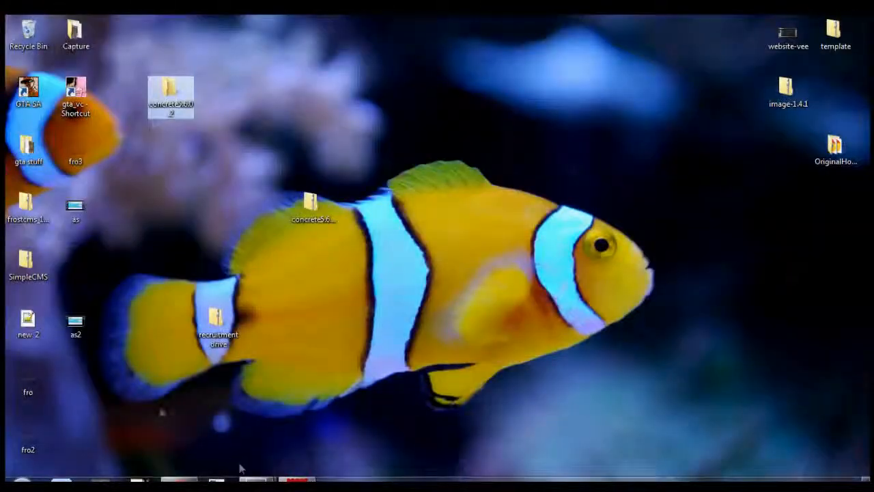
# Place the extracted concrete5.6.0.2 folder just above its zip file on the desktop and check the folder's contents
pyautogui.moveTo(167, 99); pyautogui.dragTo(310, 156)
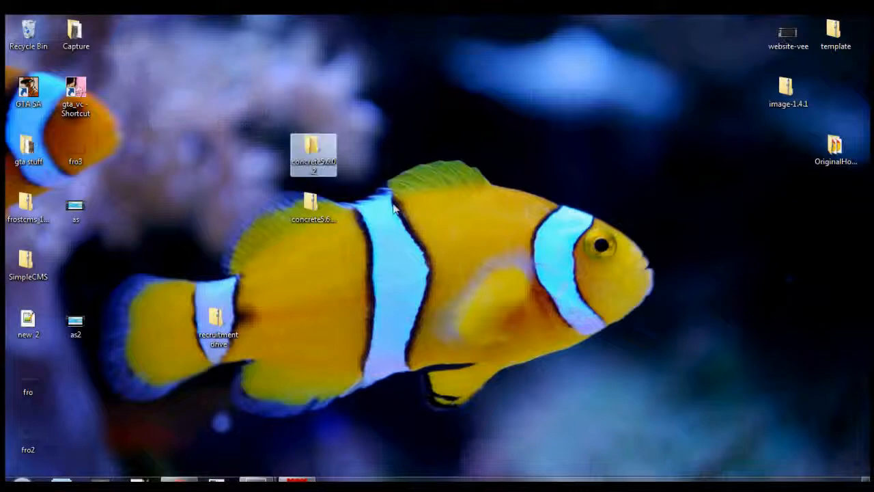
pyautogui.doubleClick(313, 161)
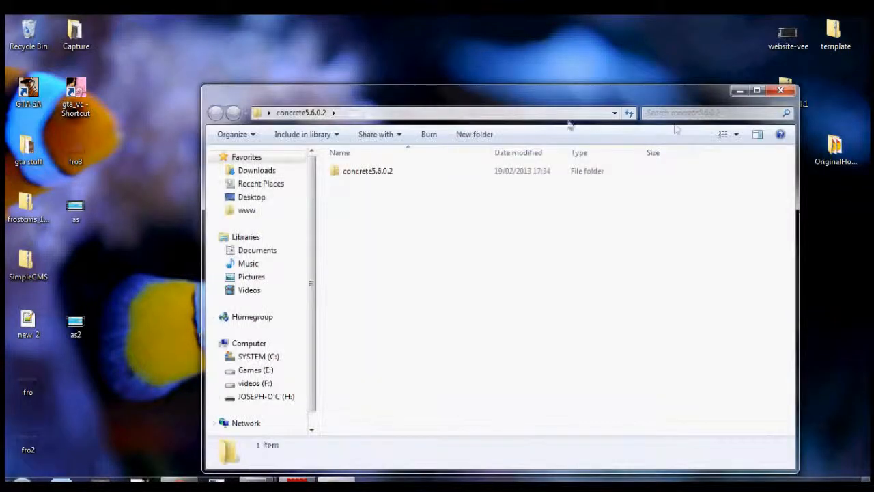
pyautogui.click(781, 90)
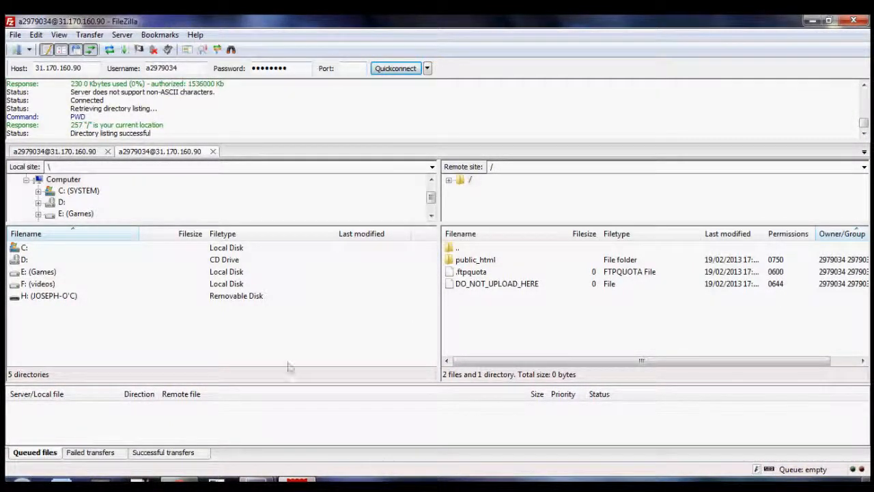
# In FileZilla, open the server's public_html folder and delete default.php from it
pyautogui.doubleClick(471, 263)
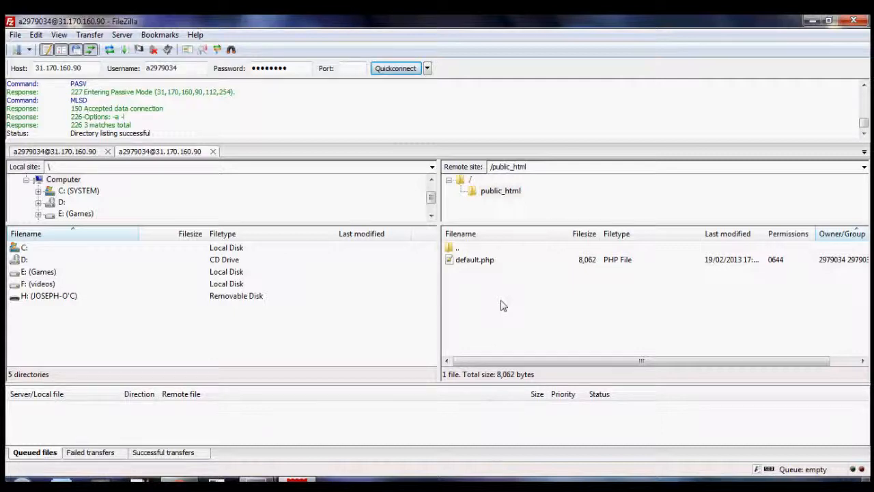
pyautogui.click(475, 262)
pyautogui.press('Delete')
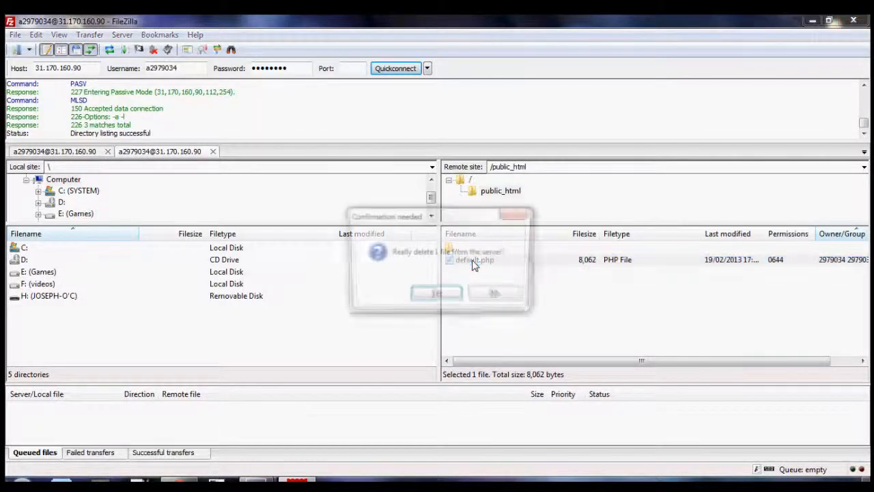
pyautogui.press('Return')
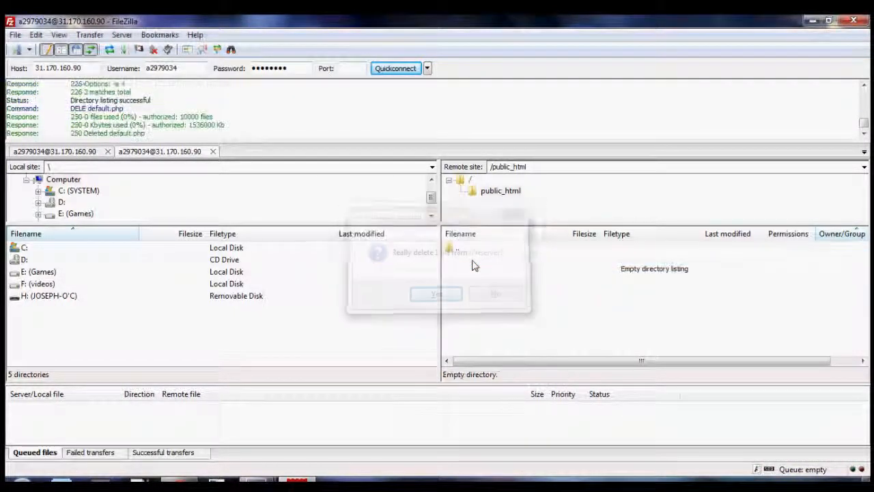
# Browse the local site to the desktop and open its extracted concrete5.6.0.2 folder
pyautogui.moveTo(431, 198); pyautogui.dragTo(432, 186)
pyautogui.click(36, 182)
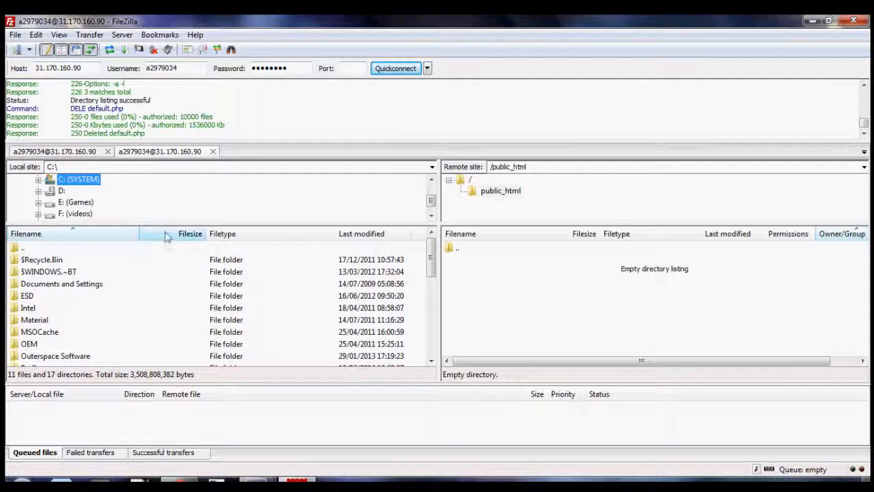
pyautogui.moveTo(167, 223)
pyautogui.mouseDown()
pyautogui.moveTo(167, 231)
pyautogui.moveTo(166, 221)
pyautogui.mouseUp()
pyautogui.moveTo(431, 265)
pyautogui.mouseDown()
pyautogui.moveTo(430, 287)
pyautogui.moveTo(430, 263)
pyautogui.mouseUp()
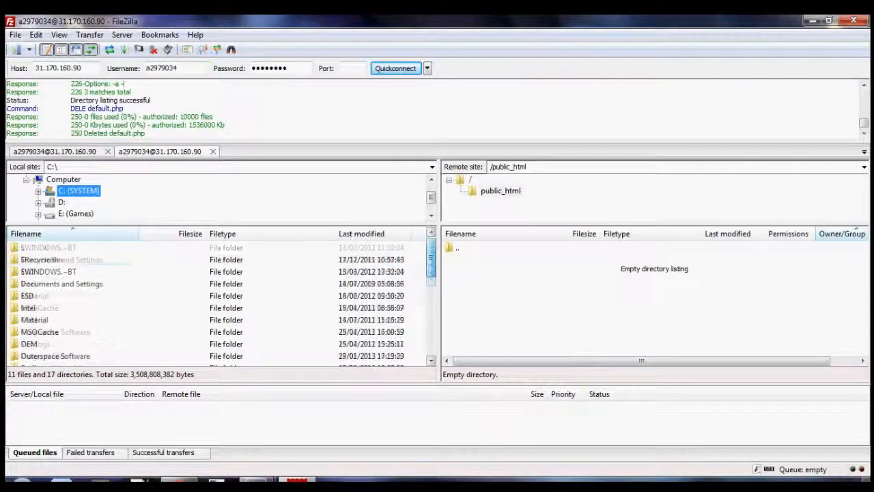
pyautogui.click(26, 179)
pyautogui.click(45, 179)
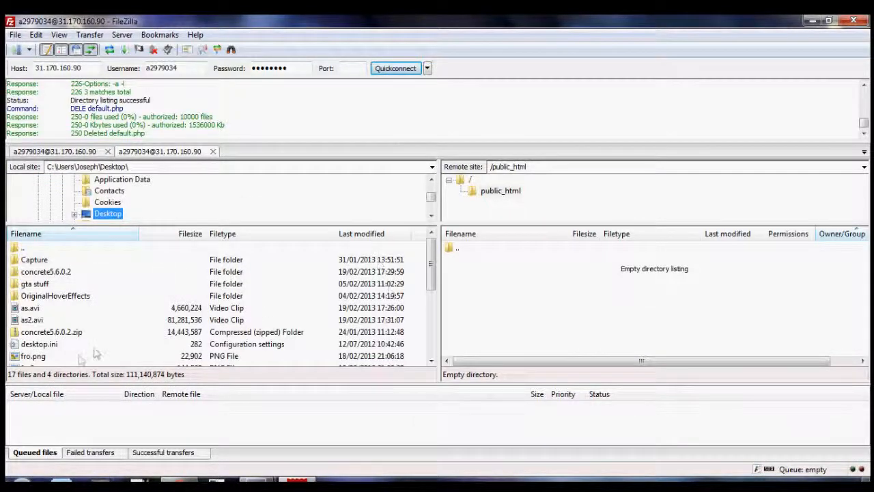
pyautogui.moveTo(431, 259); pyautogui.dragTo(431, 273)
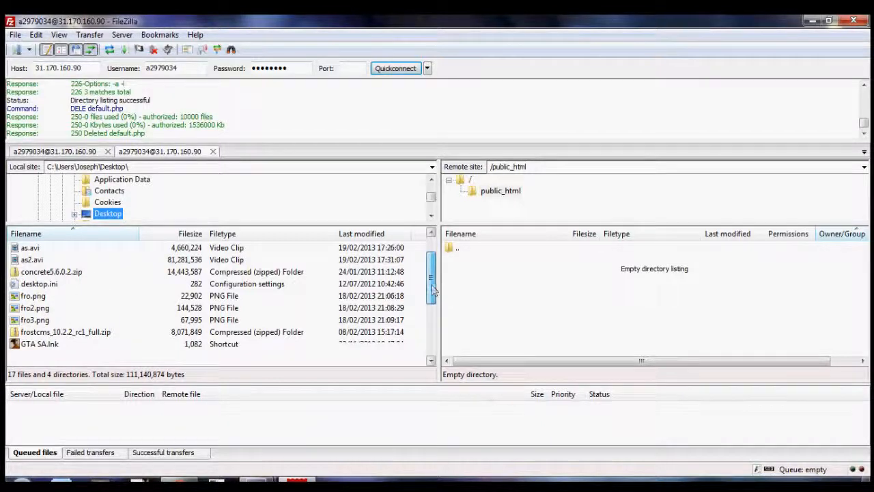
pyautogui.moveTo(431, 276); pyautogui.dragTo(430, 325)
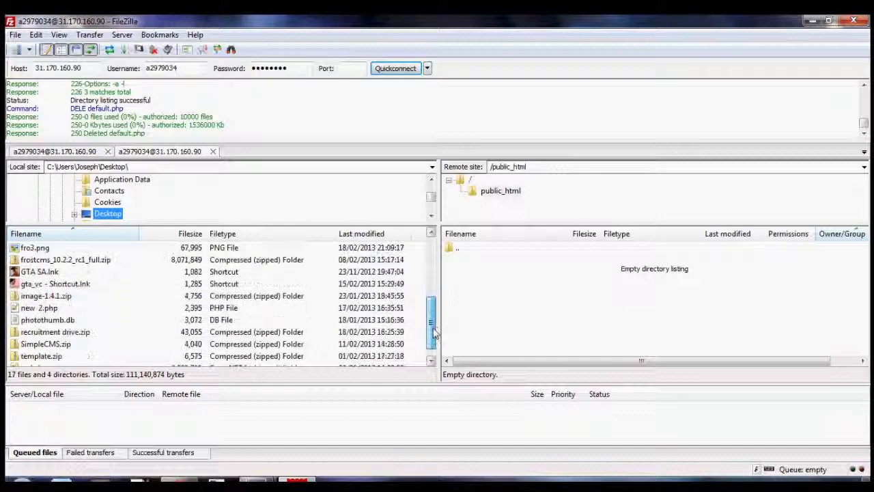
pyautogui.moveTo(431, 304); pyautogui.dragTo(429, 264)
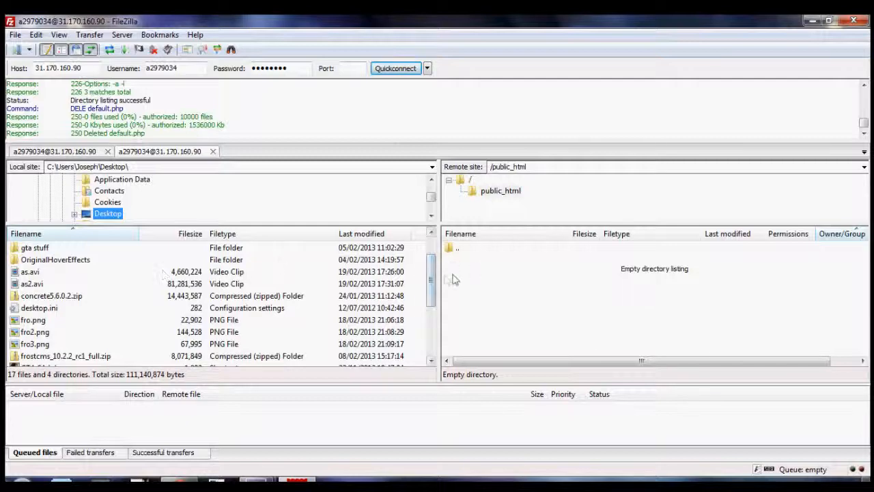
pyautogui.scroll(1, 418, 265)
pyautogui.doubleClick(44, 273)
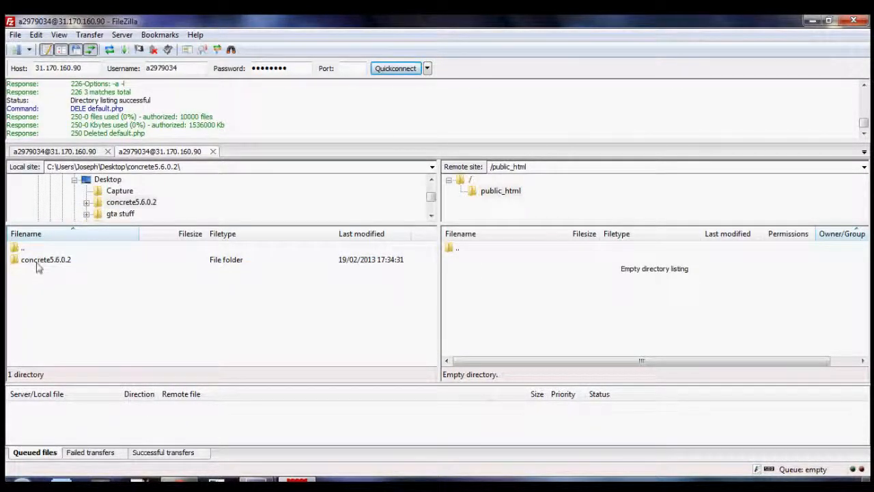
# Upload the inner concrete5.6.0.2 folder to the server's public_html and try to open the uploaded copy there
pyautogui.click(37, 266)
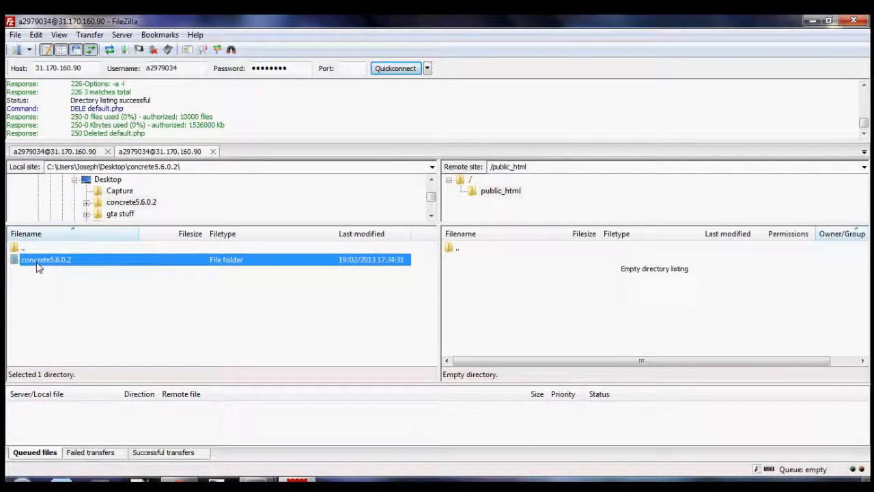
pyautogui.rightClick(37, 267)
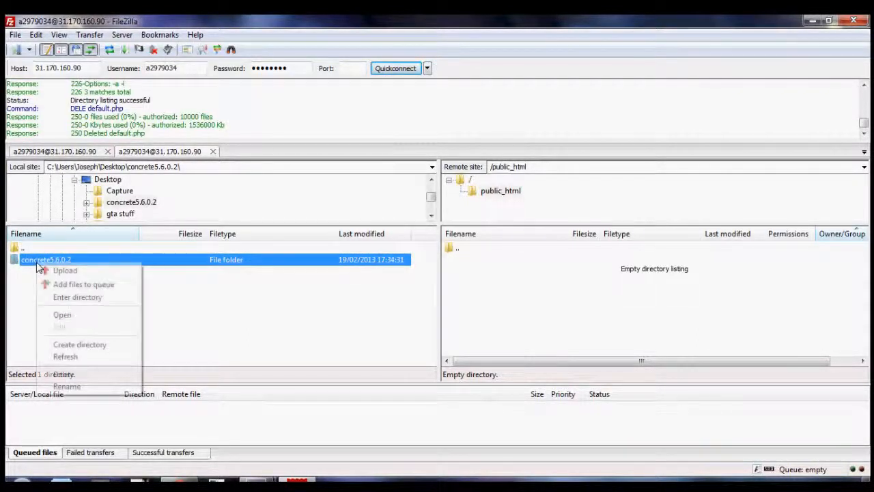
pyautogui.click(61, 282)
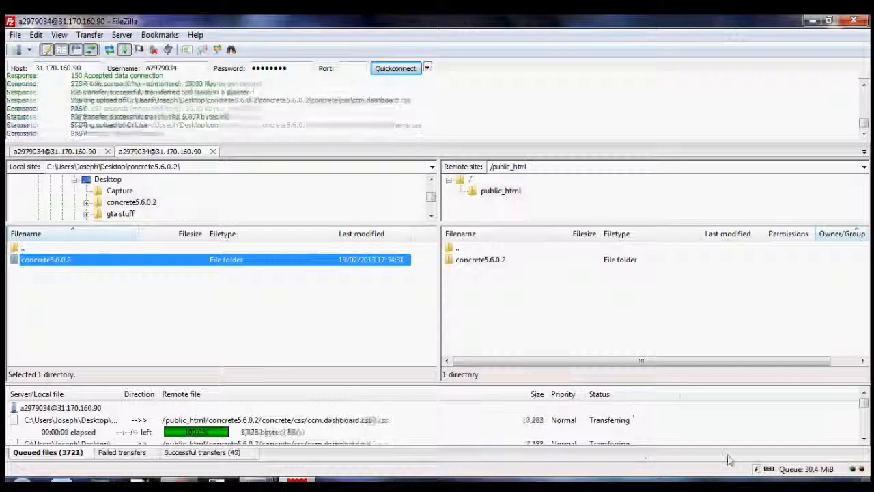
pyautogui.rightClick(725, 484)
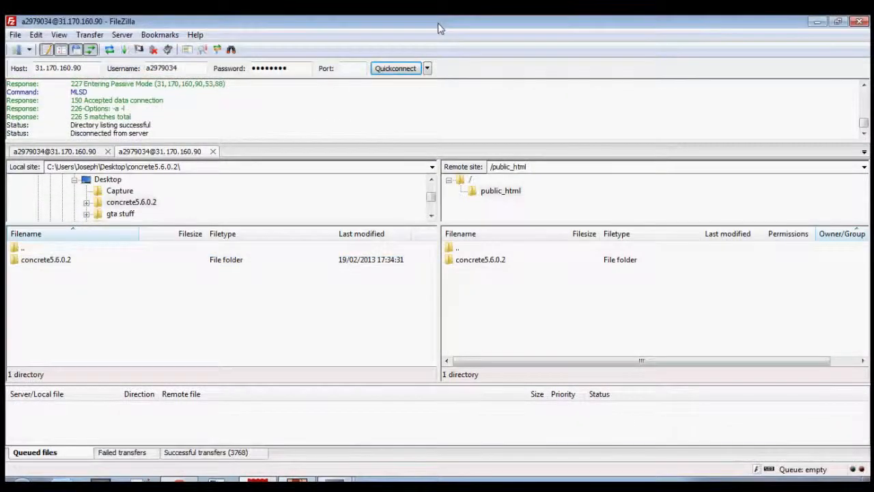
pyautogui.doubleClick(482, 260)
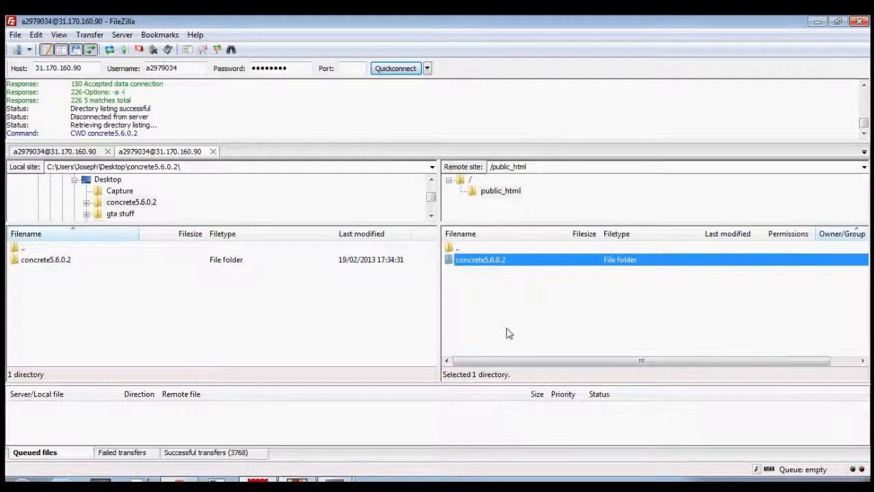
pyautogui.click(508, 332)
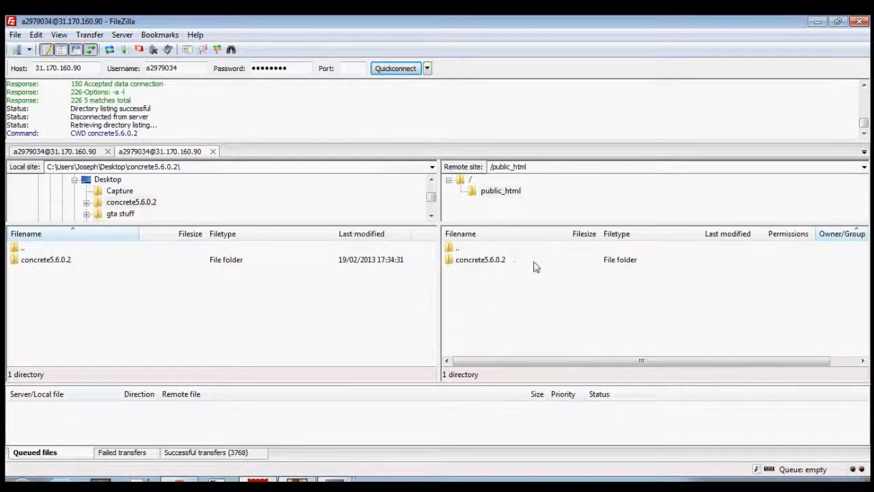
# Switch to Chrome, go back from the concrete5 installer to the webhostingh.tk index, and highlight the concrete5.6.0.2 folder link
pyautogui.click(180, 480)
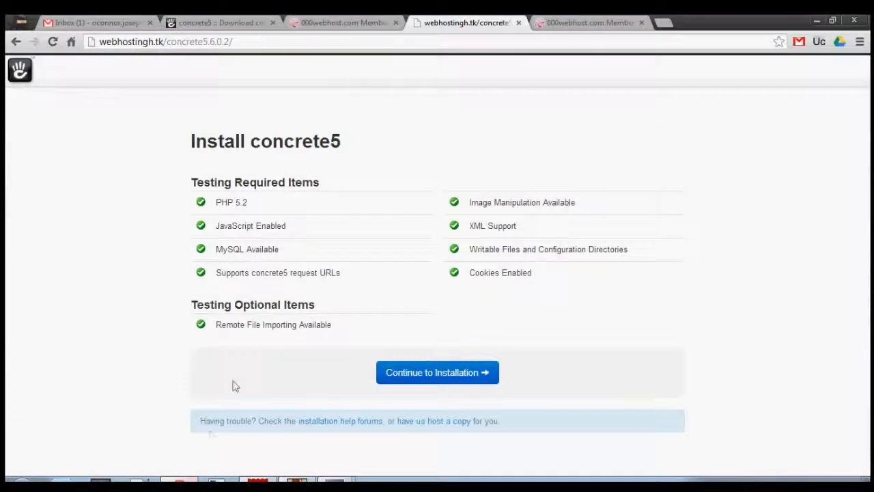
pyautogui.click(16, 41)
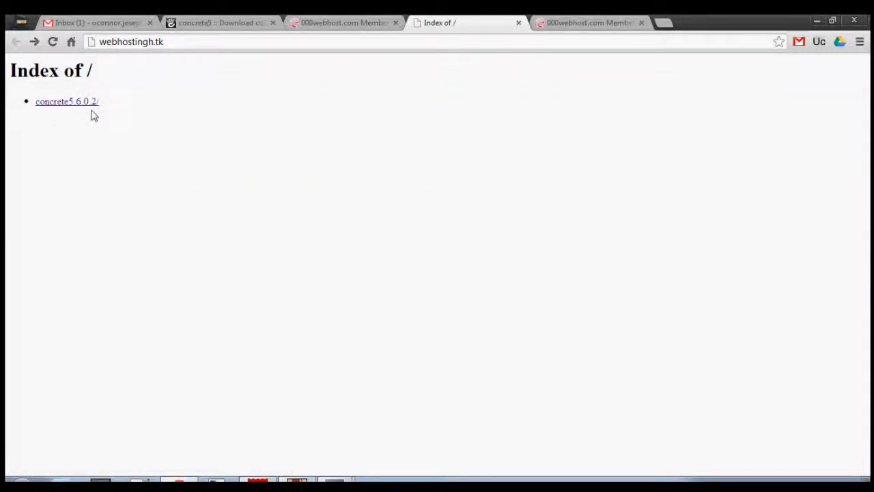
pyautogui.moveTo(7, 67); pyautogui.dragTo(72, 89)
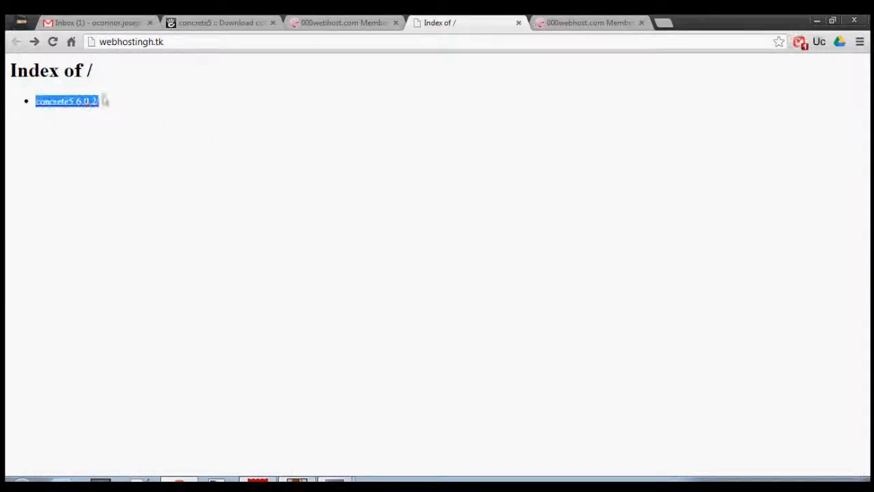
# Open the concrete5.6.0.2 folder from the webhostingh.tk index and close the Gmail inbox tab
pyautogui.click(282, 213)
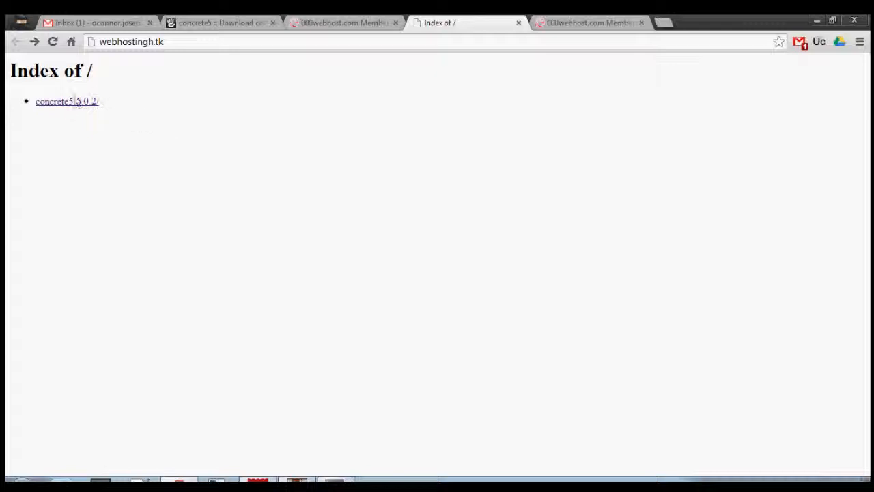
pyautogui.click(71, 103)
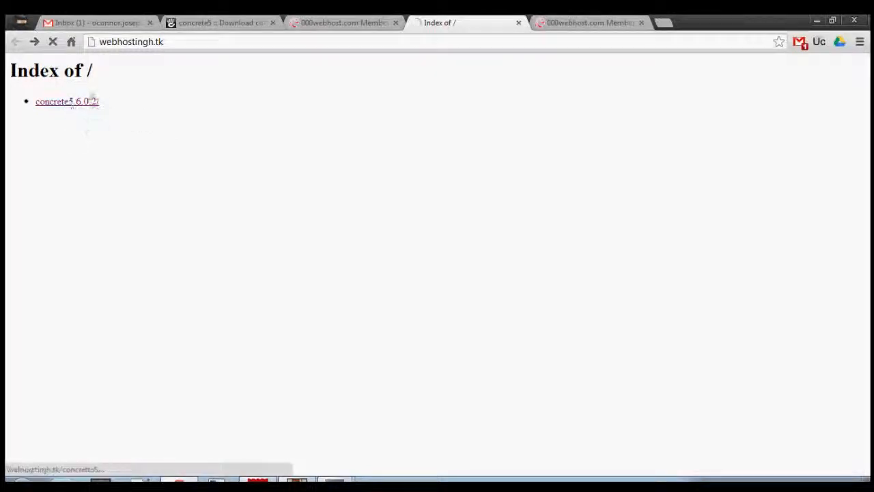
pyautogui.click(149, 22)
pyautogui.click(123, 23)
pyautogui.click(346, 21)
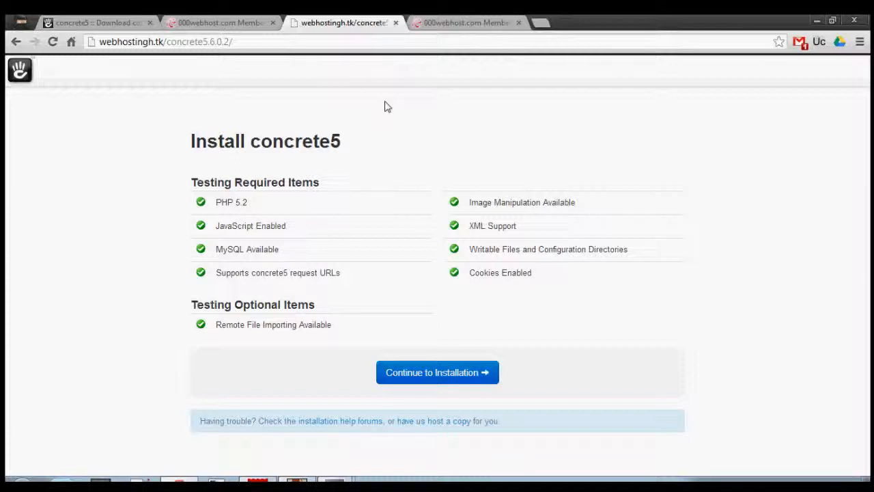
# Continue to the concrete5 installation form and check the MySQL database details on the 000webhost page
pyautogui.click(400, 373)
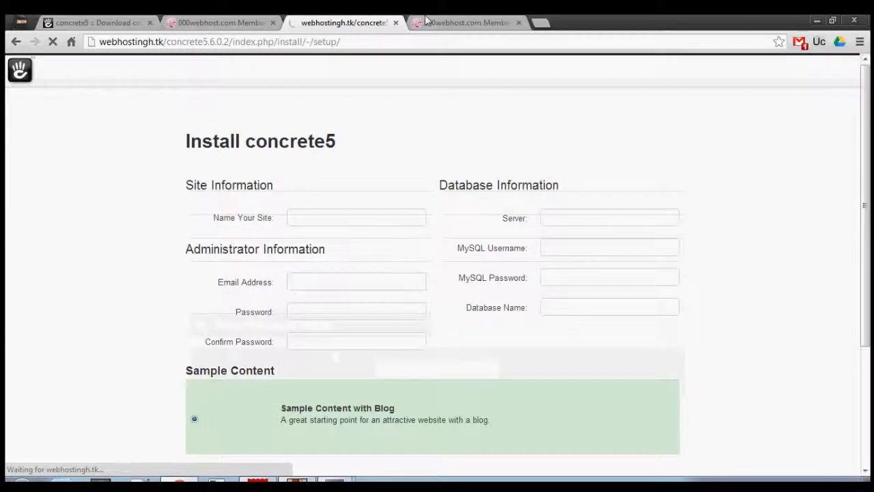
pyautogui.click(484, 19)
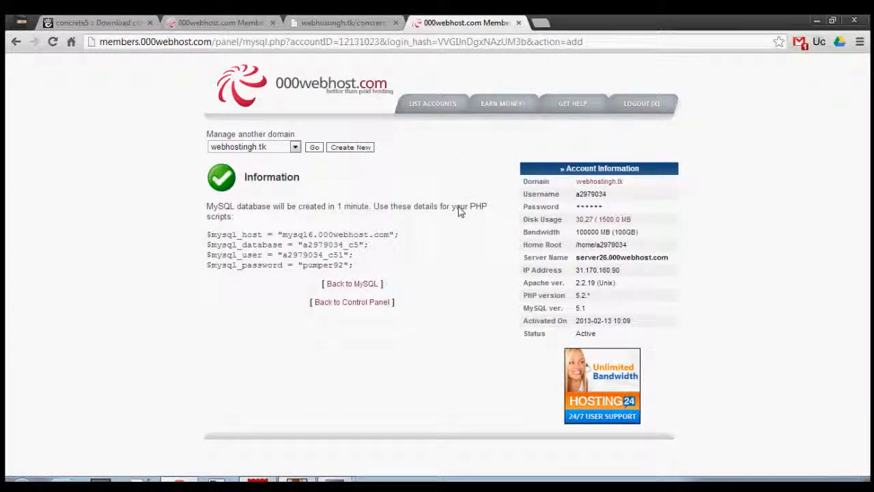
pyautogui.click(344, 23)
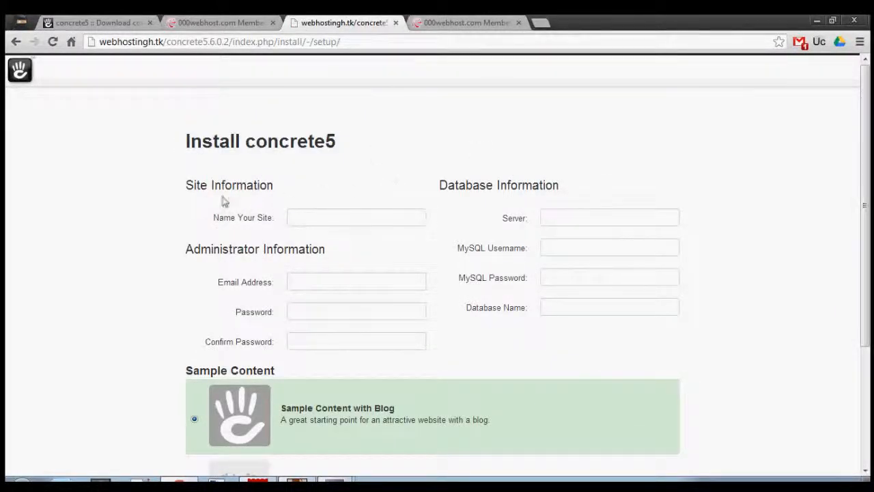
# Name the site TEST and enter the administrator's email address
pyautogui.click(325, 219)
pyautogui.write('TEST')
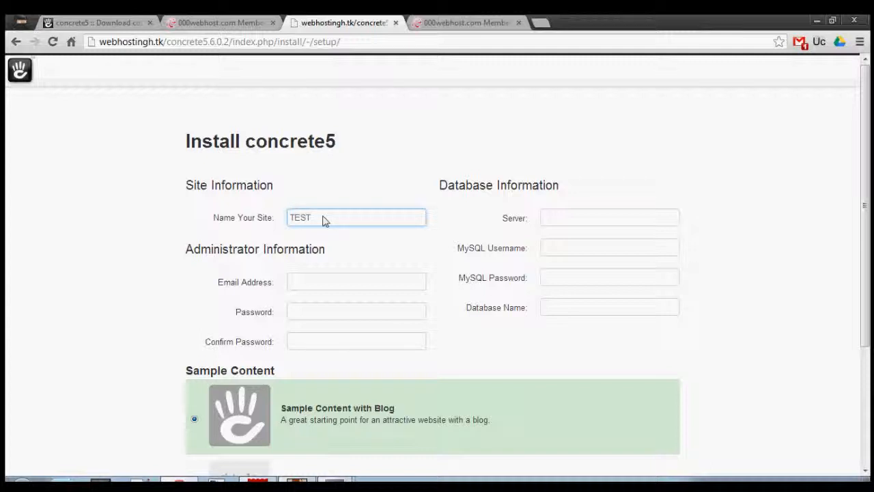
pyautogui.click(304, 291)
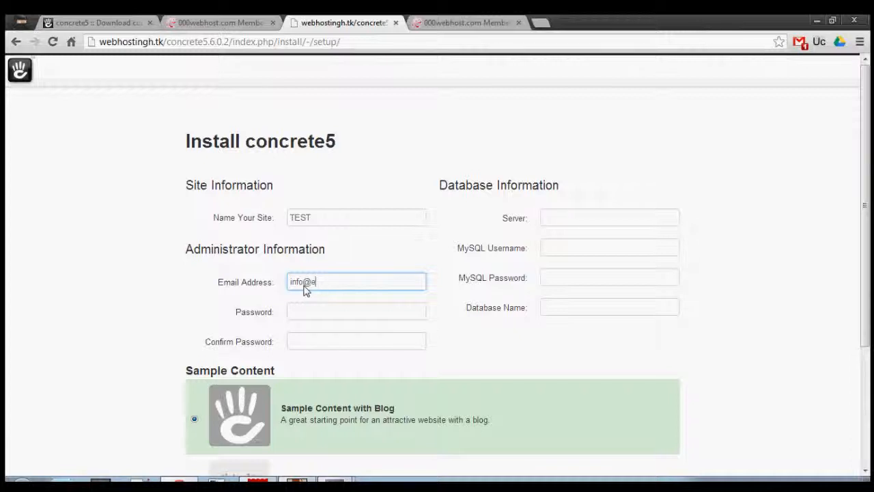
# Enter the administrator password and repeat it as the confirmation
pyautogui.click(312, 307)
pyautogui.click(314, 310)
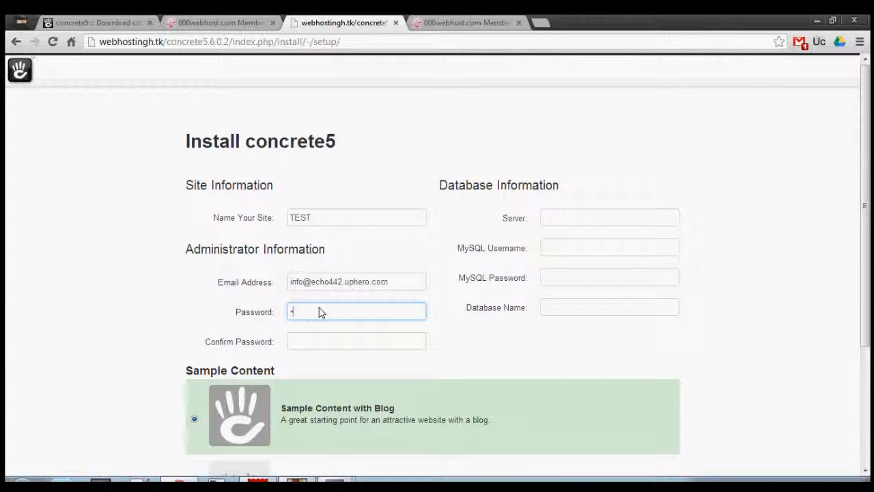
pyautogui.write('••••••••')
pyautogui.moveTo(325, 309); pyautogui.dragTo(252, 310)
pyautogui.press('BackSpace')
pyautogui.click(317, 349)
pyautogui.press('BackSpace')
pyautogui.press('BackSpace')
pyautogui.press('BackSpace')
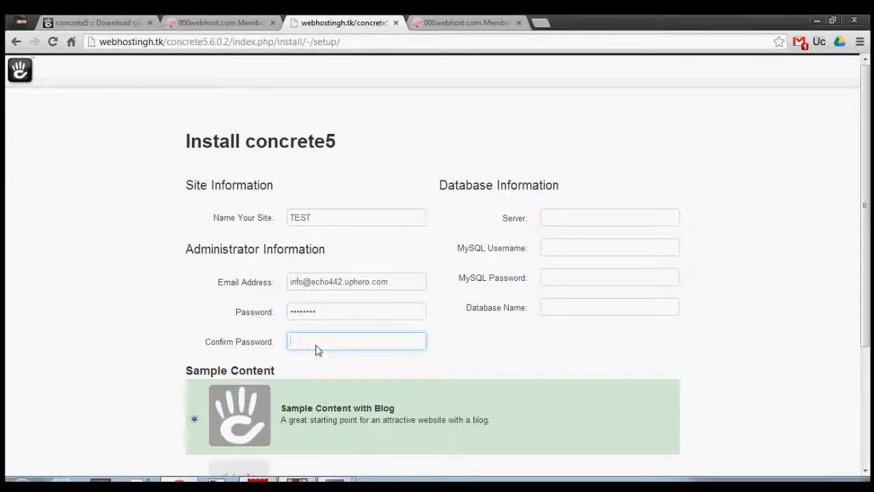
pyautogui.write('••••••••')
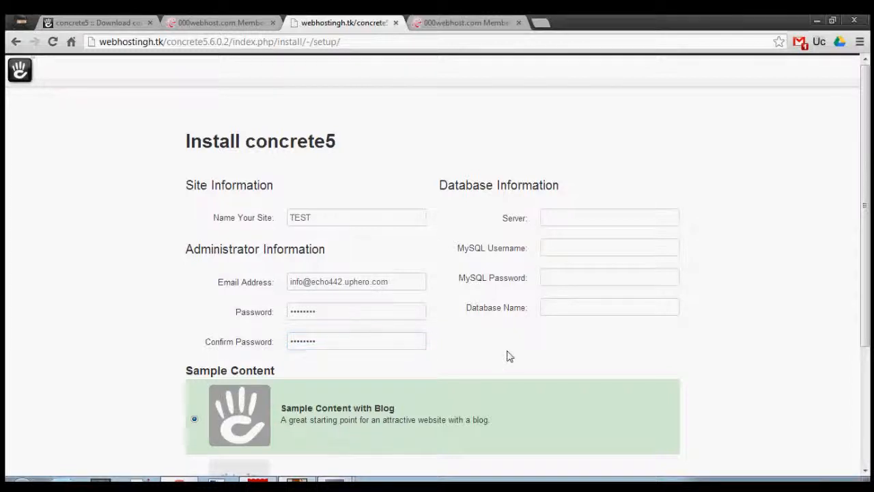
# Copy the MySQL host mysql6.000webhost.com from the 000webhost page into the installation form as the database server
pyautogui.scroll(-2, 507, 356)
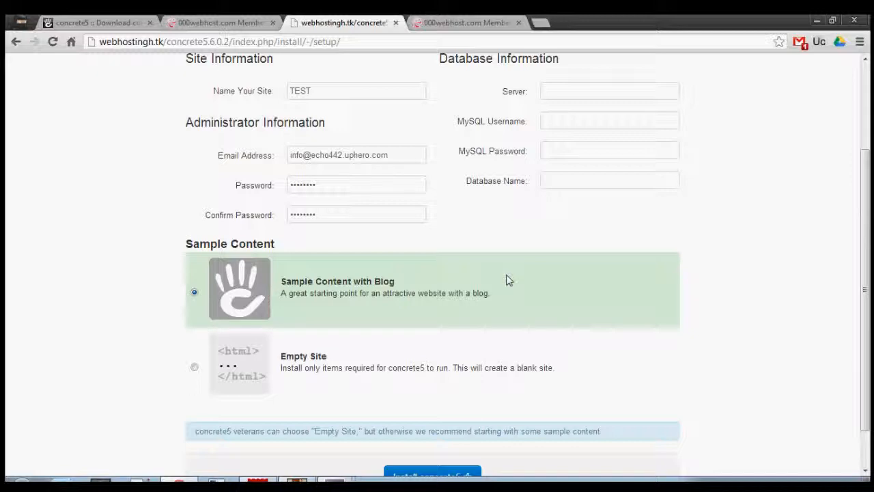
pyautogui.scroll(2, 507, 277)
pyautogui.click(576, 222)
pyautogui.click(464, 23)
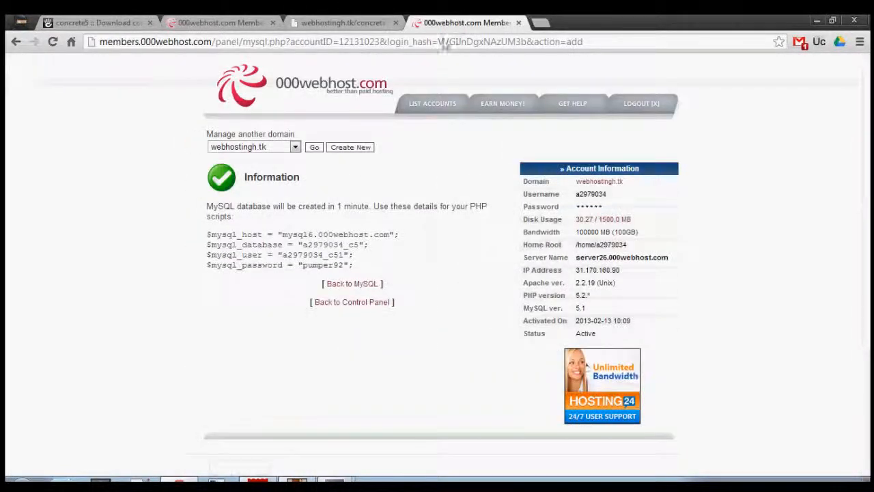
pyautogui.moveTo(283, 235); pyautogui.dragTo(395, 238)
pyautogui.rightClick(390, 236)
pyautogui.click(417, 241)
pyautogui.click(342, 22)
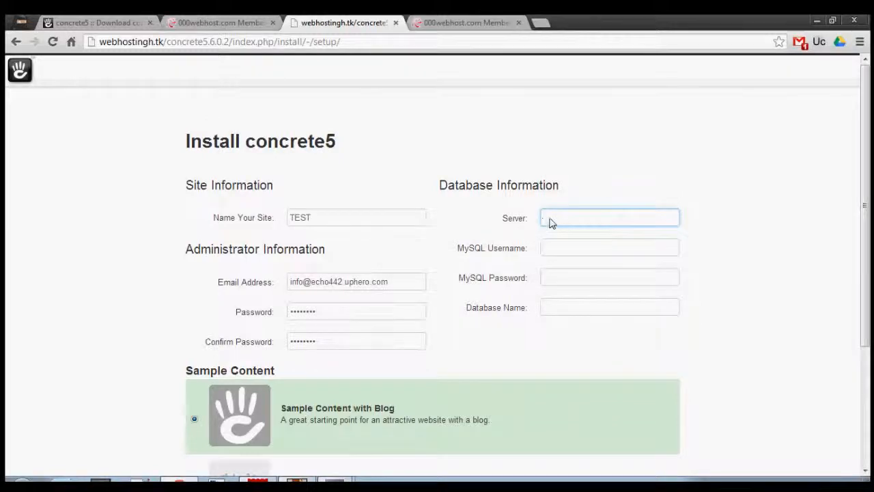
pyautogui.hotkey('ctrl', 'v')
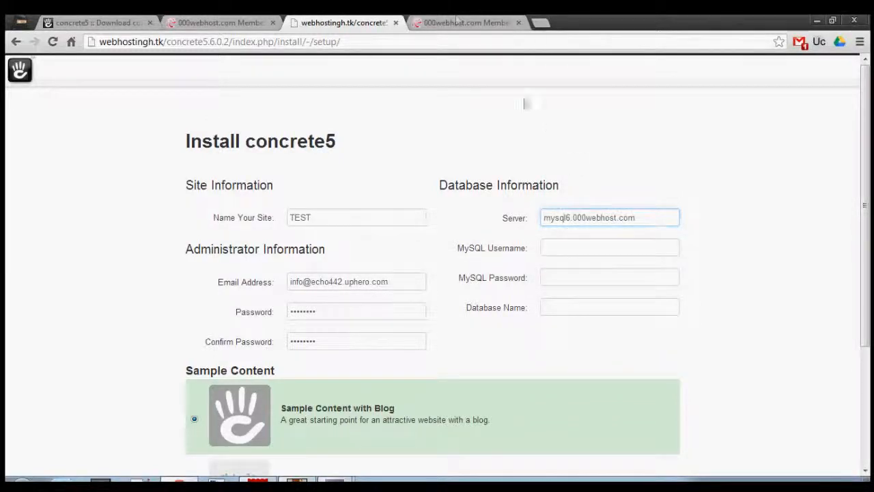
# Copy the MySQL database name from the 000webhost page into the form's Database Name
pyautogui.click(465, 23)
pyautogui.doubleClick(321, 244)
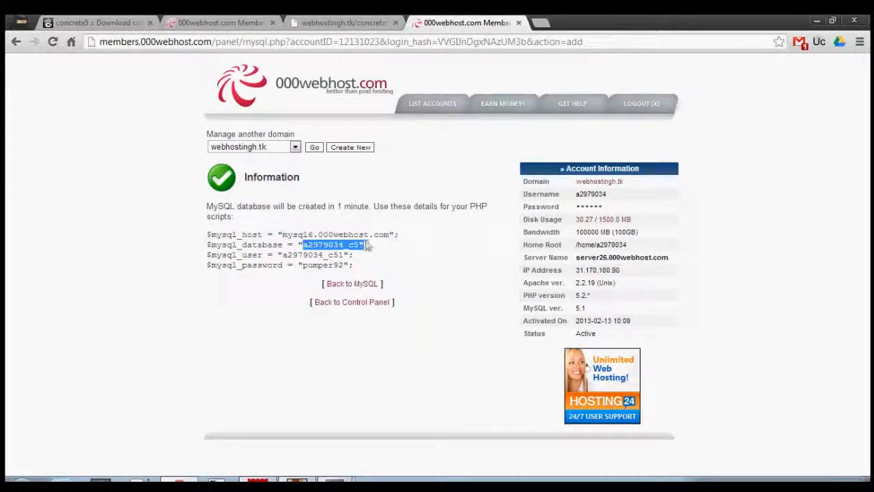
pyautogui.rightClick(350, 245)
pyautogui.click(369, 253)
pyautogui.click(341, 23)
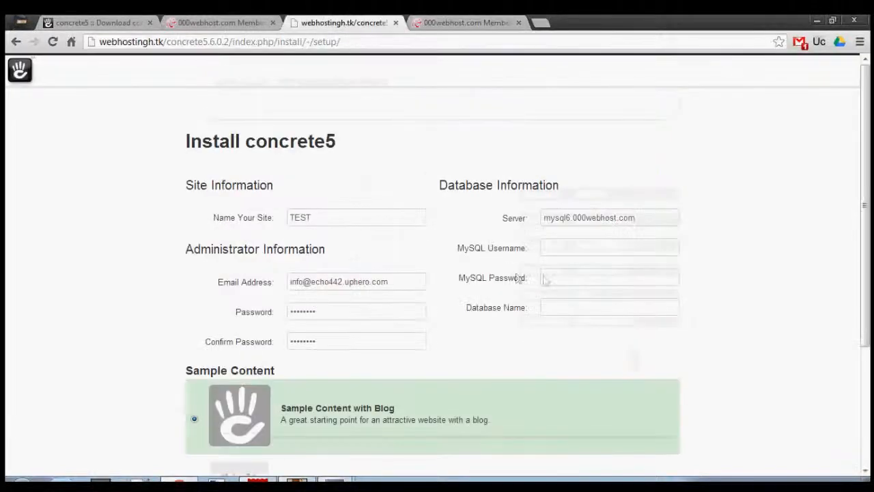
pyautogui.click(569, 310)
pyautogui.hotkey('ctrl', 'v')
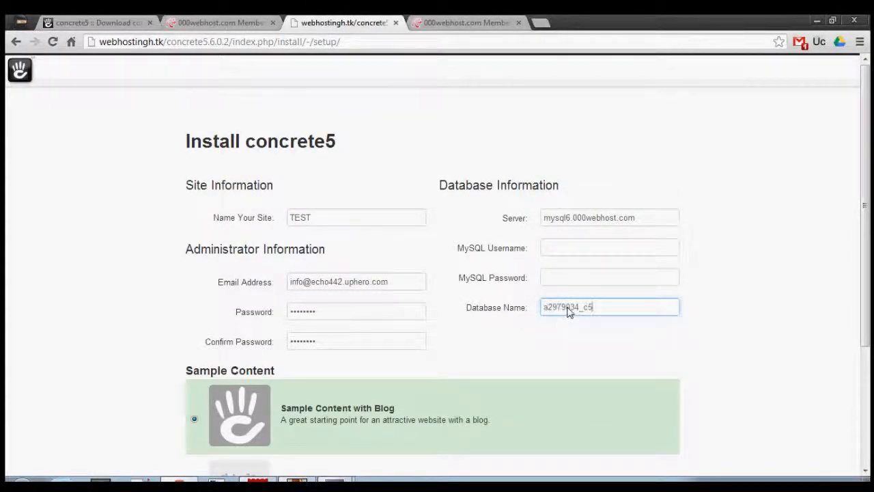
# Fill in the MySQL username by pasting the copied database name and appending 1
pyautogui.click(566, 253)
pyautogui.hotkey('ctrl', 'v')
pyautogui.write('1')
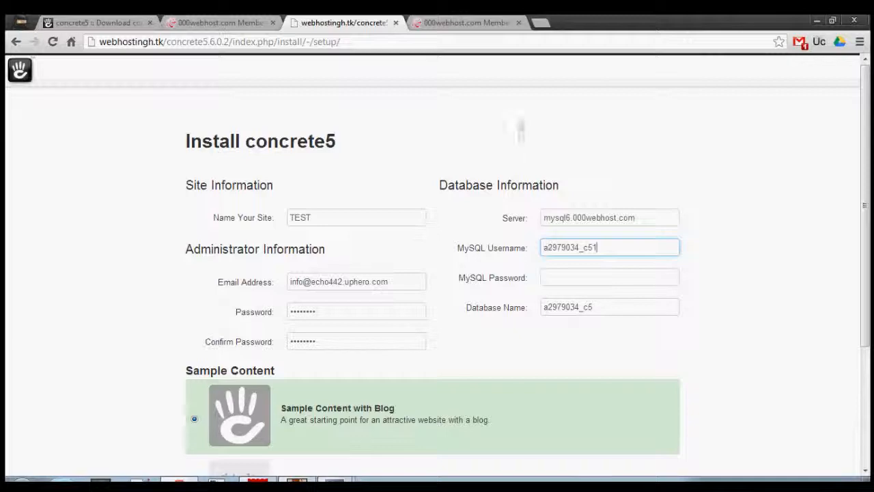
# Check the MySQL password on the 000webhost page and enter it as the database password in the form
pyautogui.click(447, 23)
pyautogui.click(349, 22)
pyautogui.click(610, 285)
pyautogui.press('BackSpace')
pyautogui.write('••••')
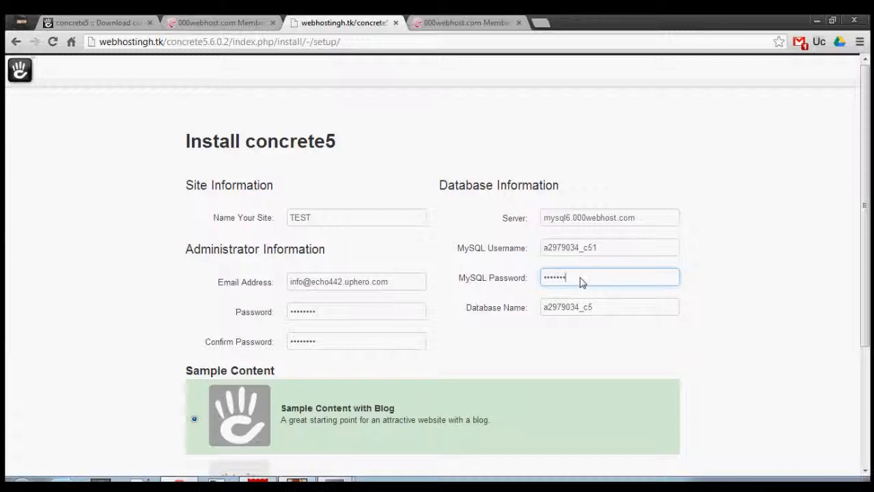
# Install concrete5 with the Sample Content with Blog option and dismiss Chrome's offer to save the password
pyautogui.scroll(-3, 547, 281)
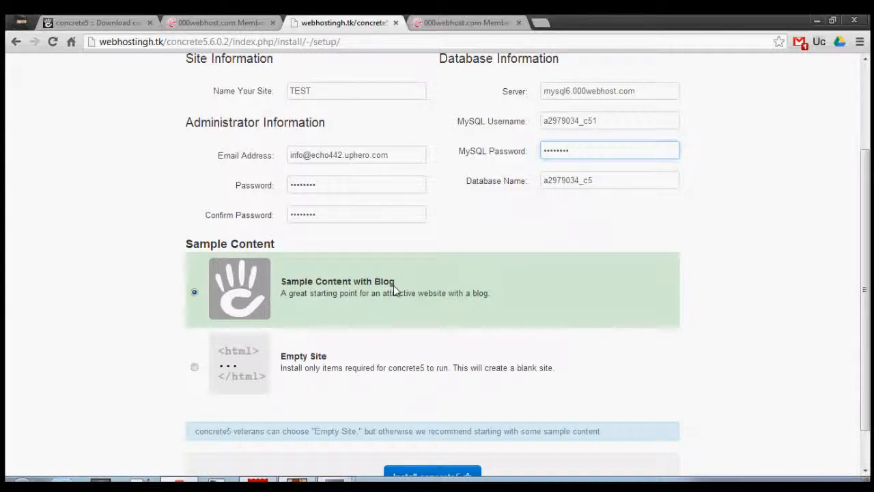
pyautogui.scroll(-2, 397, 294)
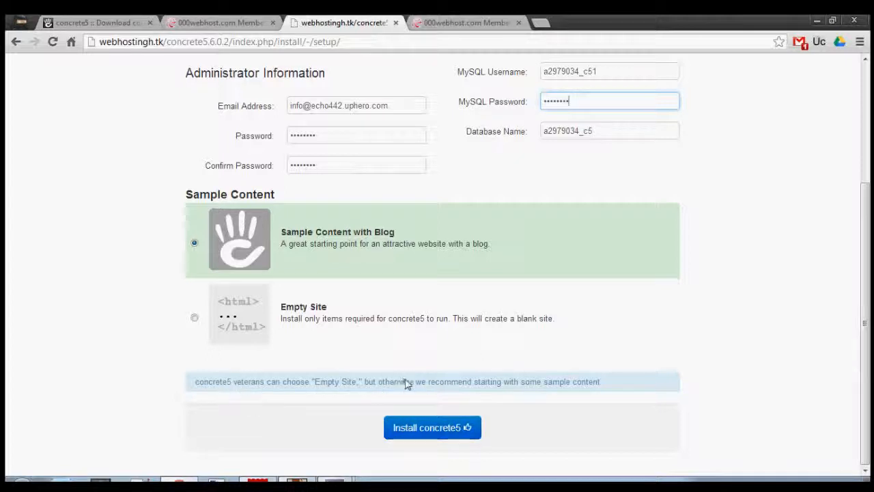
pyautogui.click(409, 436)
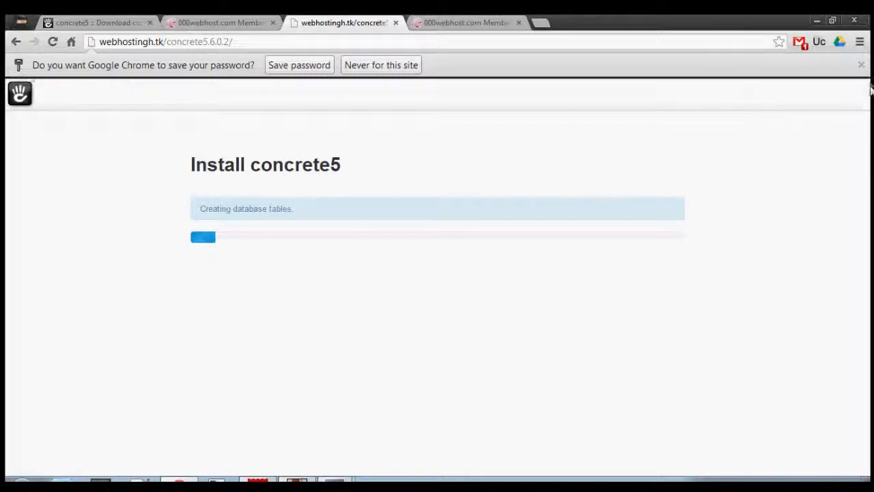
pyautogui.click(861, 65)
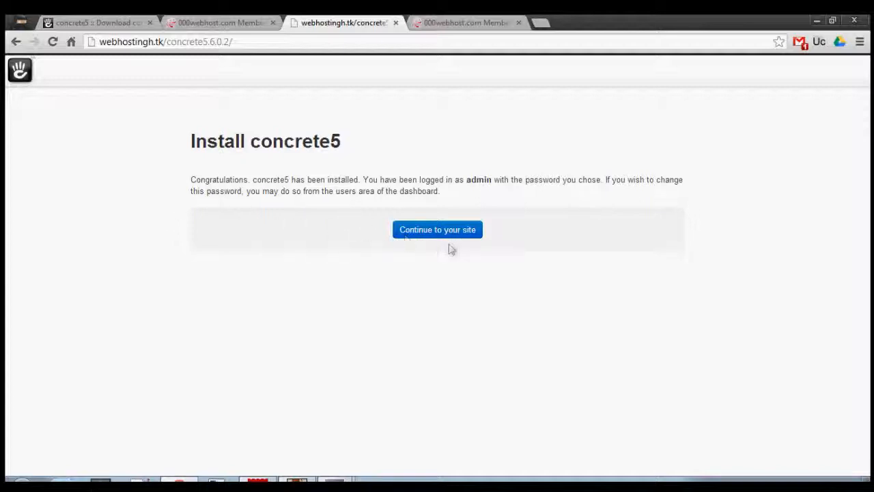
# Continue to the new TEST site and dismiss the welcome window to look over the home page
pyautogui.click(435, 229)
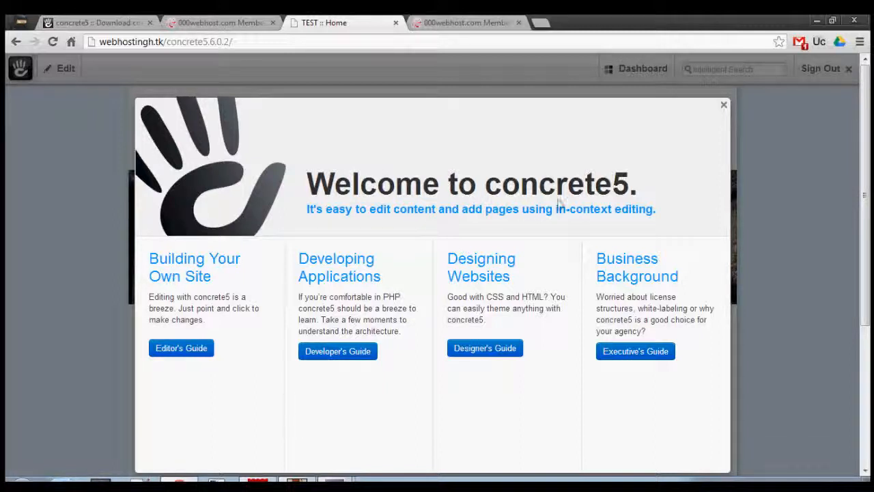
pyautogui.click(725, 106)
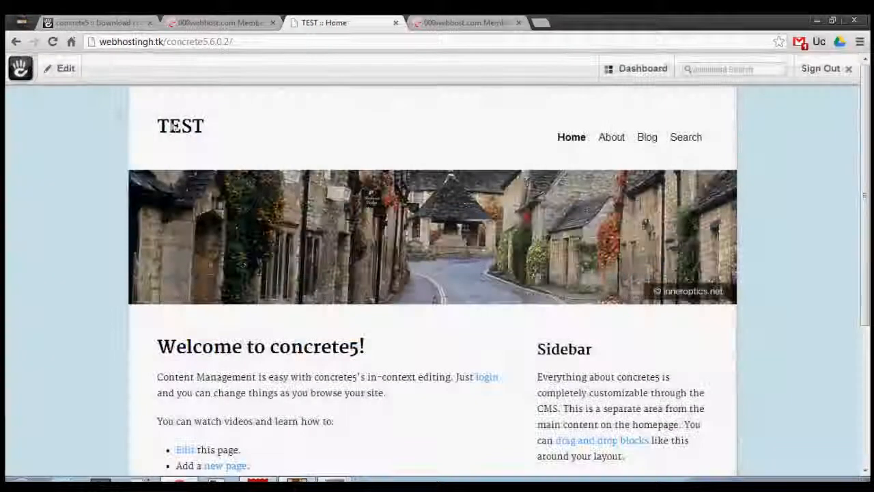
pyautogui.click(61, 69)
pyautogui.click(822, 145)
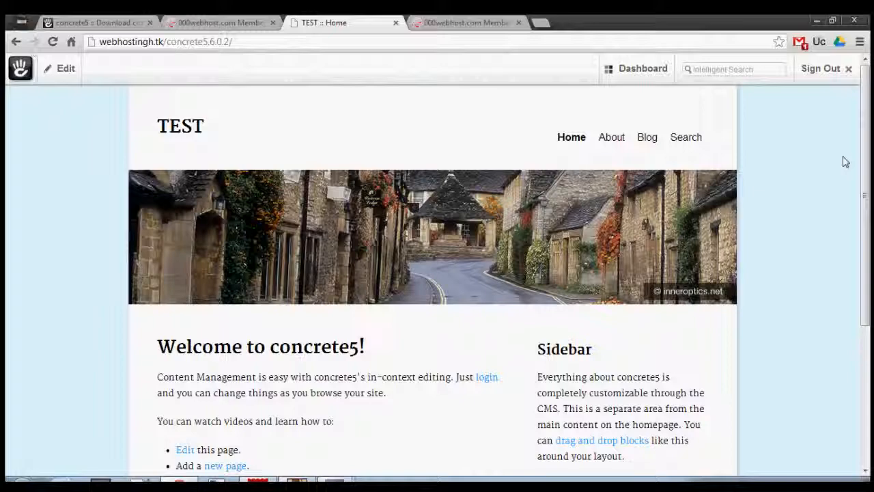
pyautogui.scroll(-3, 775, 178)
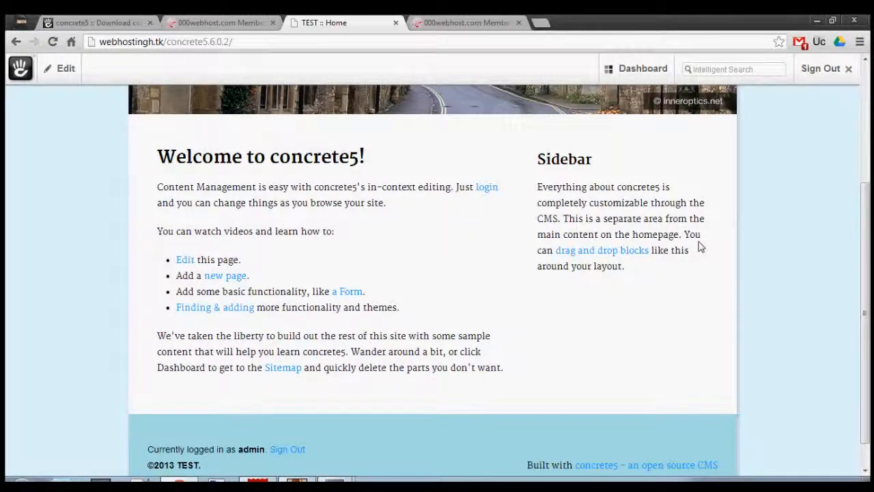
pyautogui.scroll(3, 509, 328)
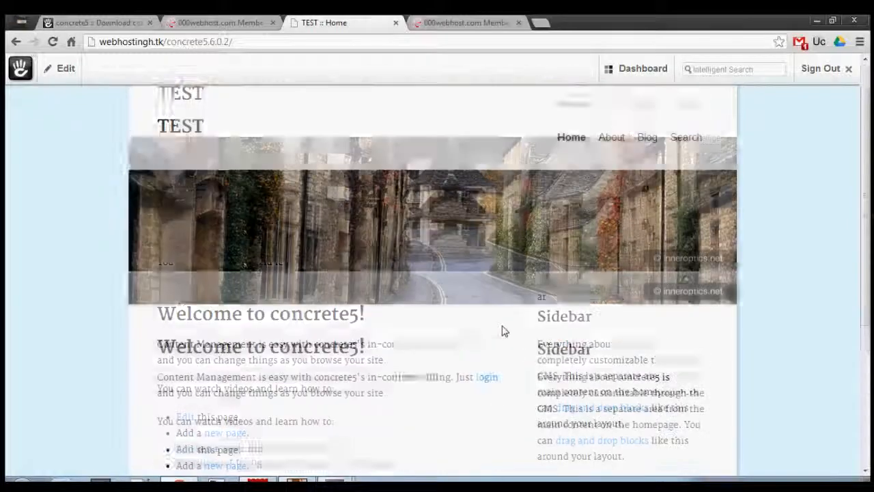
pyautogui.scroll(-1, 694, 280)
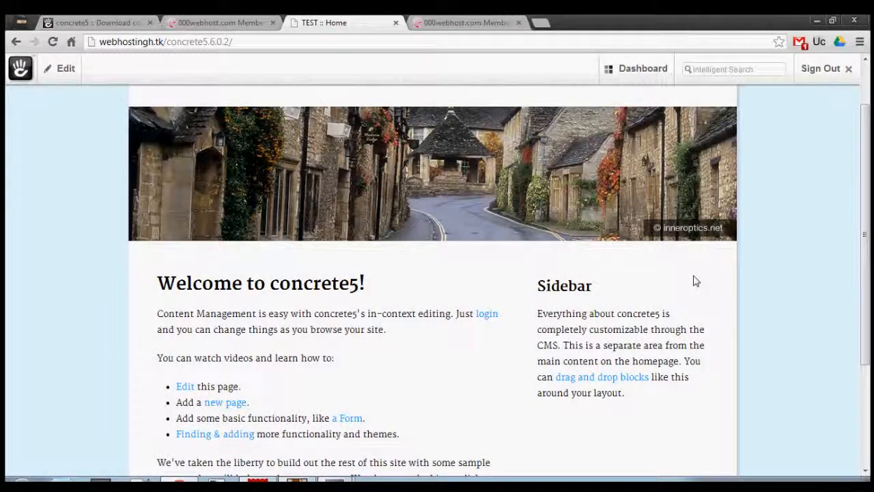
# Open the site's dashboard and look through its sections
pyautogui.click(663, 75)
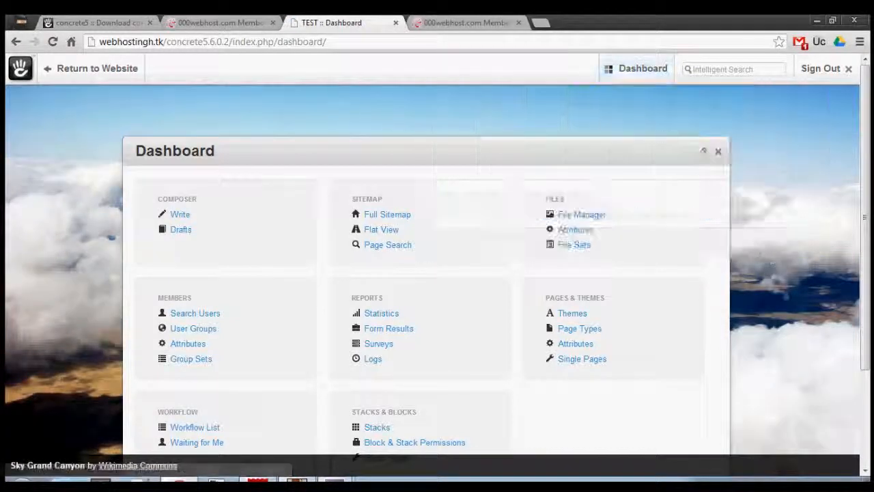
pyautogui.click(635, 71)
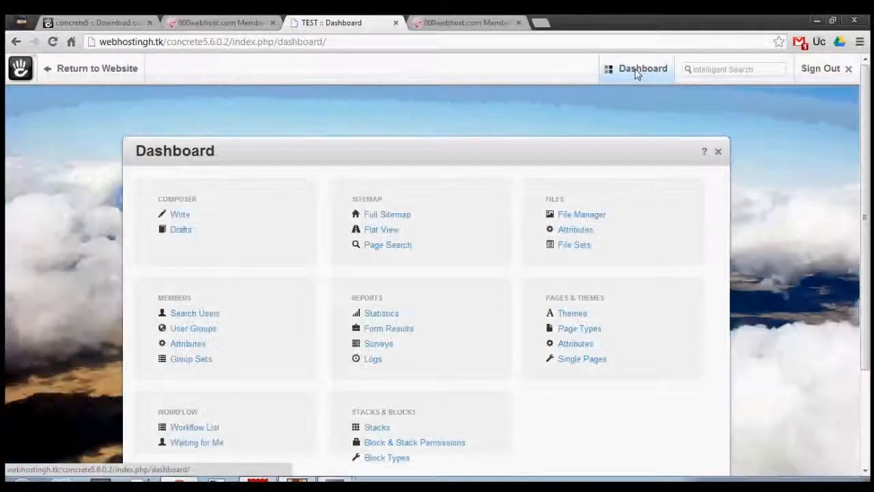
pyautogui.click(635, 71)
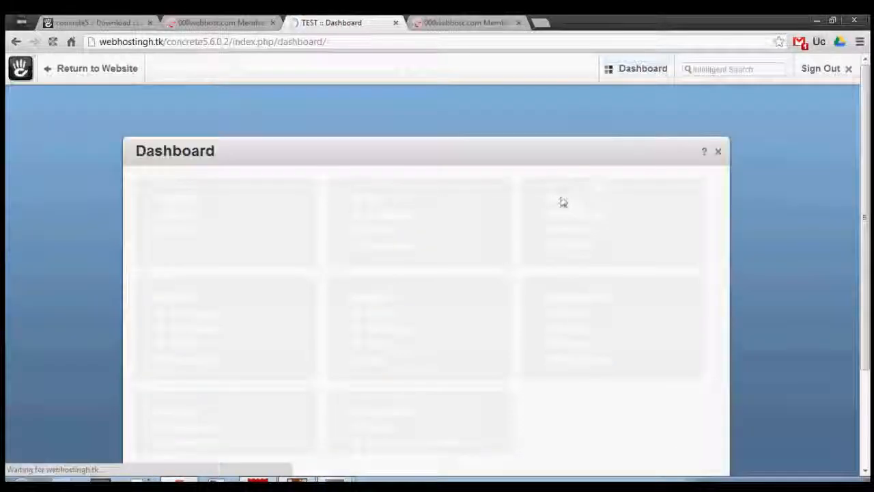
pyautogui.moveTo(632, 80)
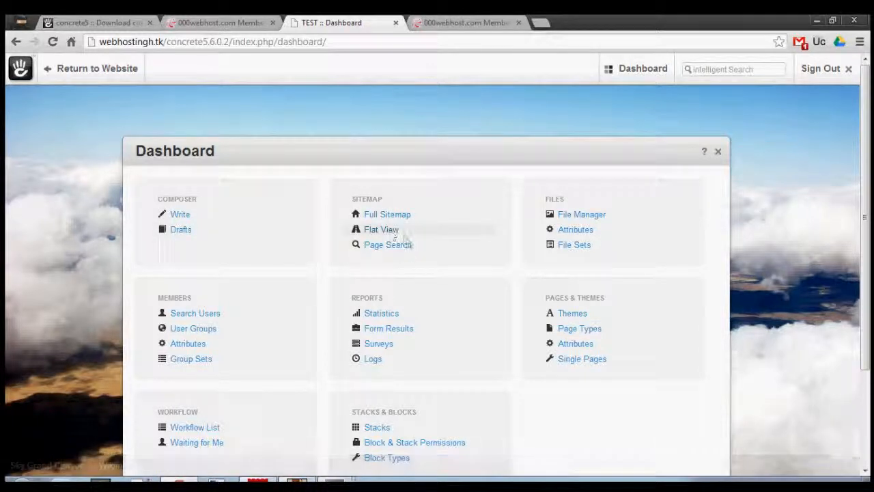
pyautogui.scroll(-2, 539, 240)
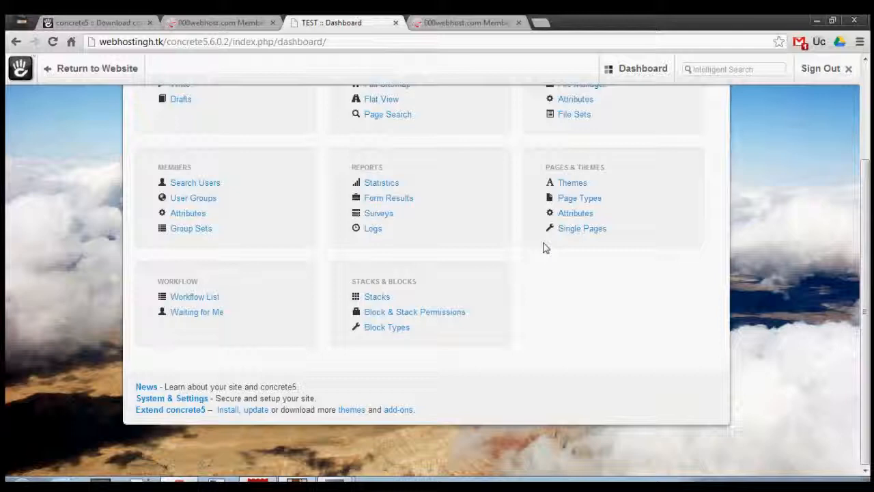
pyautogui.scroll(2, 544, 246)
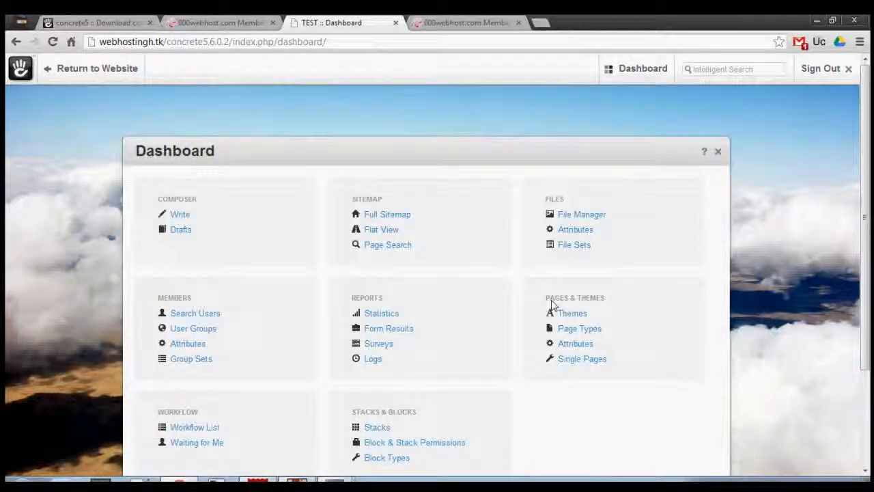